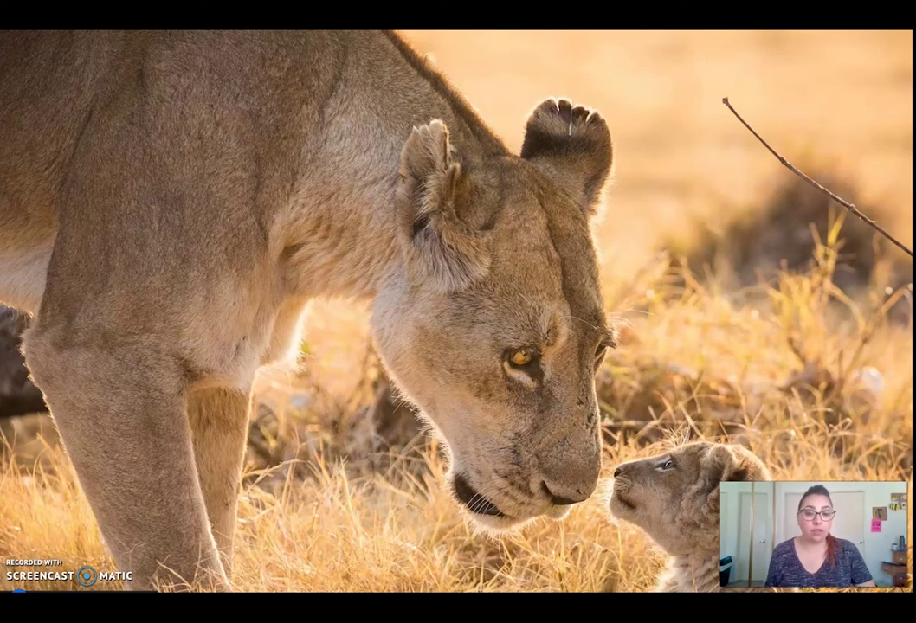
# - Switch from the title slide to the Chrome incognito window
pyautogui.hotkey('alt', 'Tab')
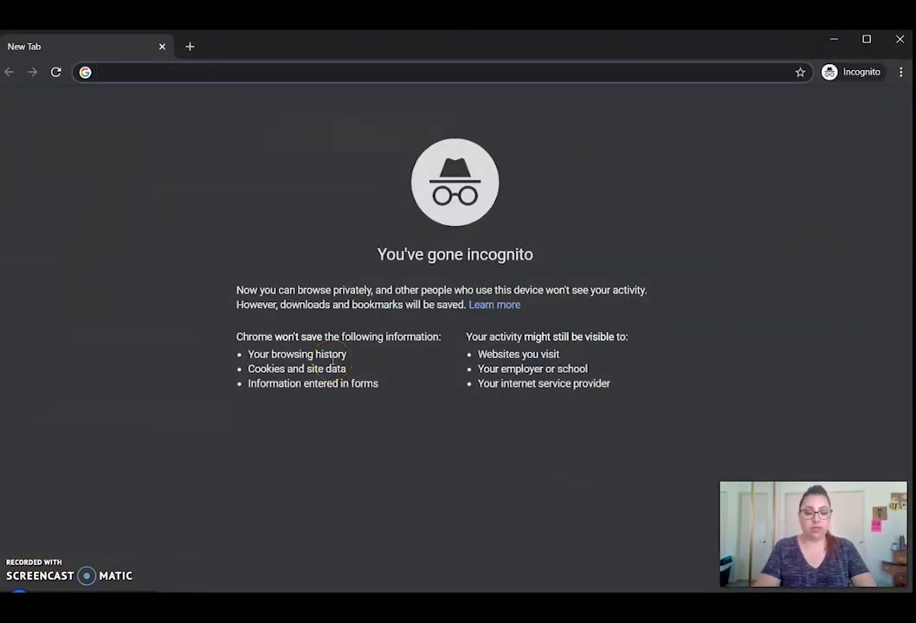
pyautogui.write('www')
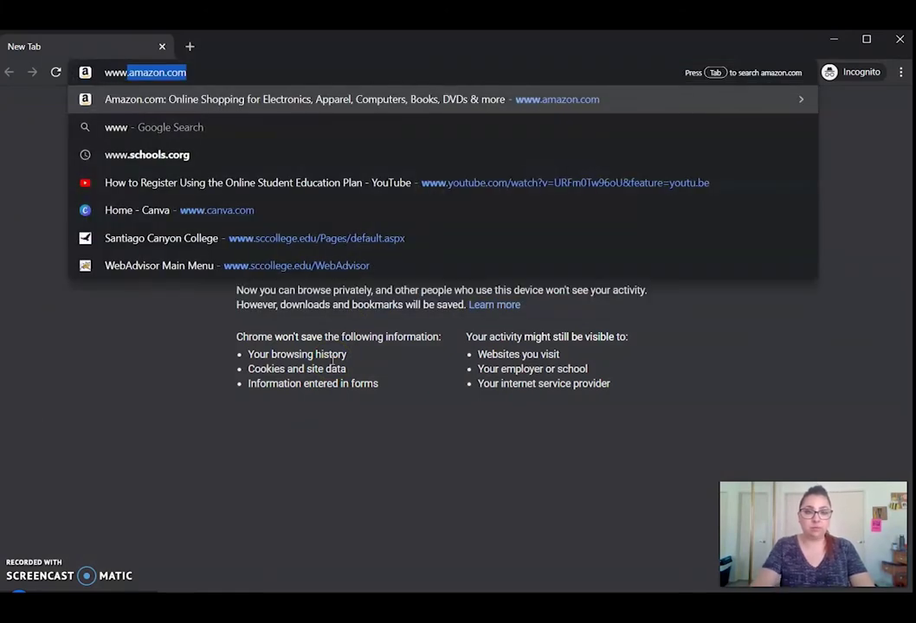
pyautogui.write('.scco')
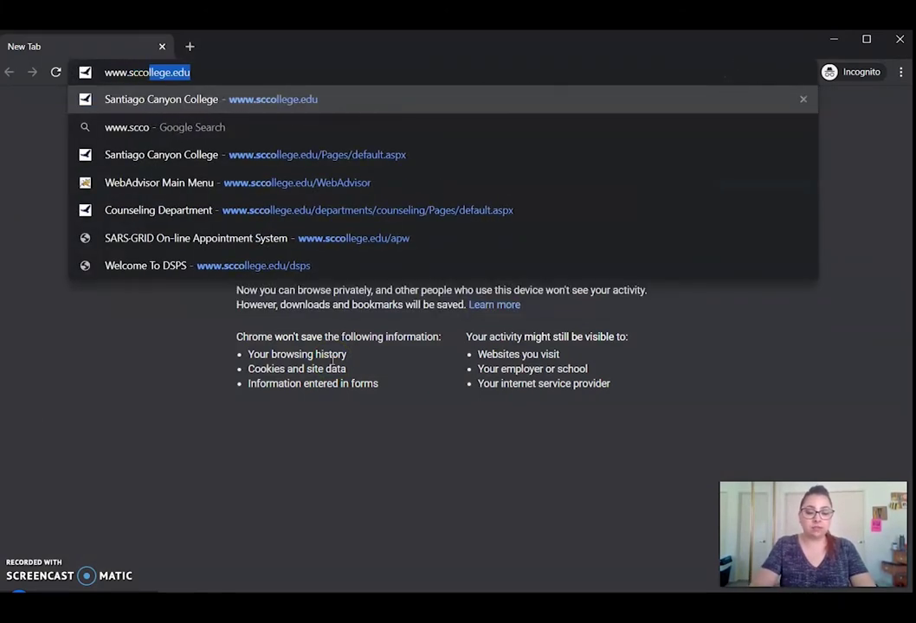
pyautogui.write('llege')
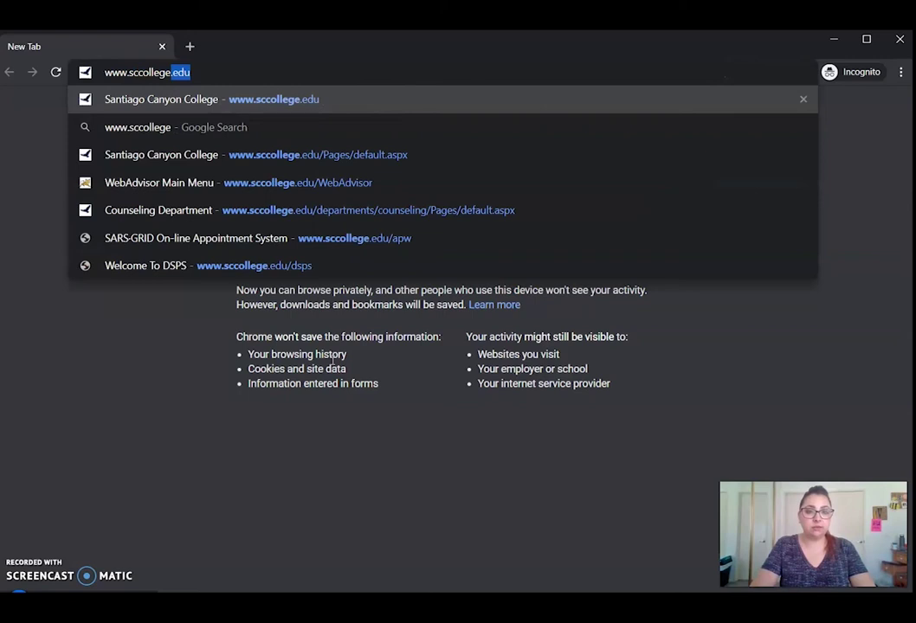
pyautogui.write('.edu')
pyautogui.press('Return')
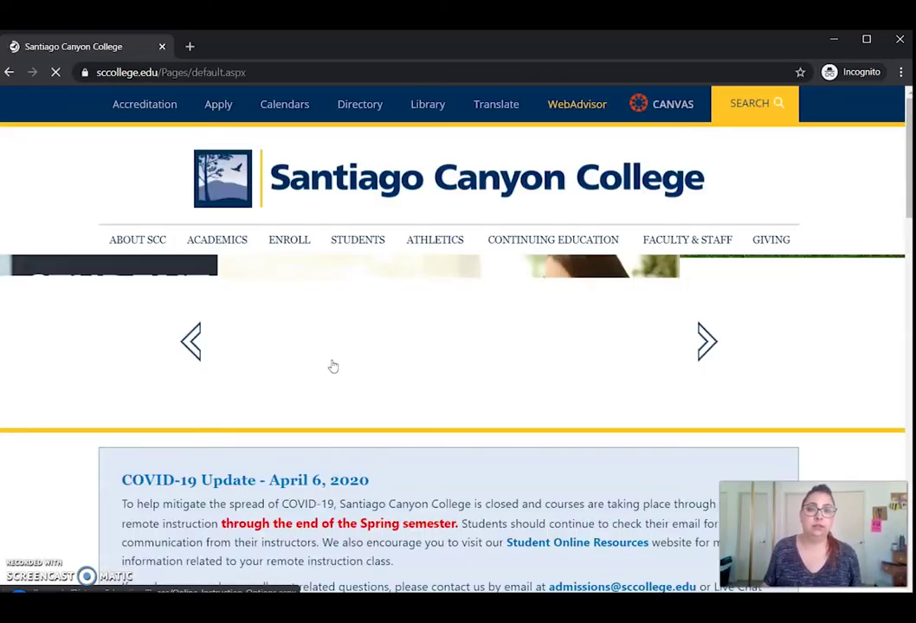
# - Open WebAdvisor's Log In page from the college site and follow its password help link
pyautogui.click(578, 104)
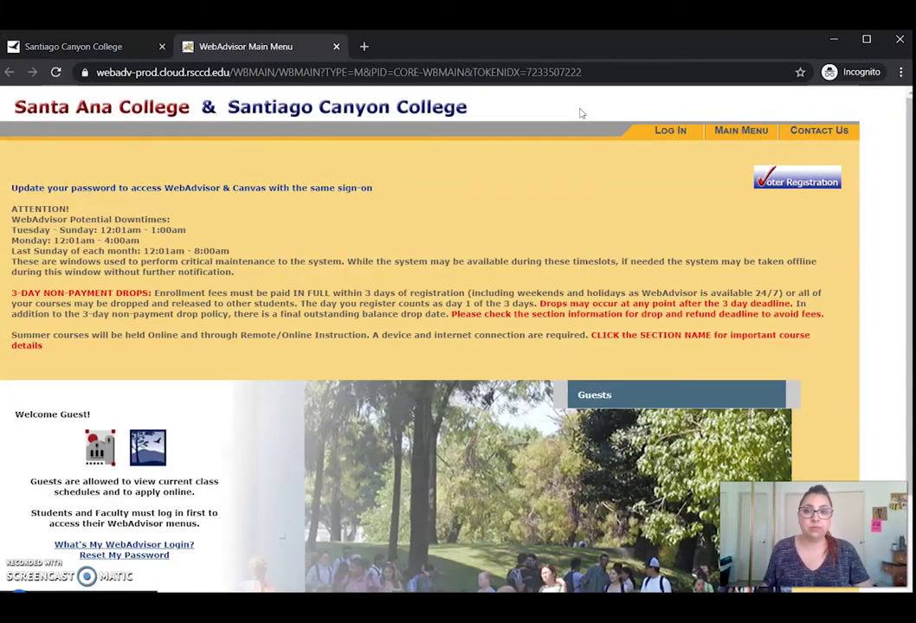
pyautogui.click(667, 132)
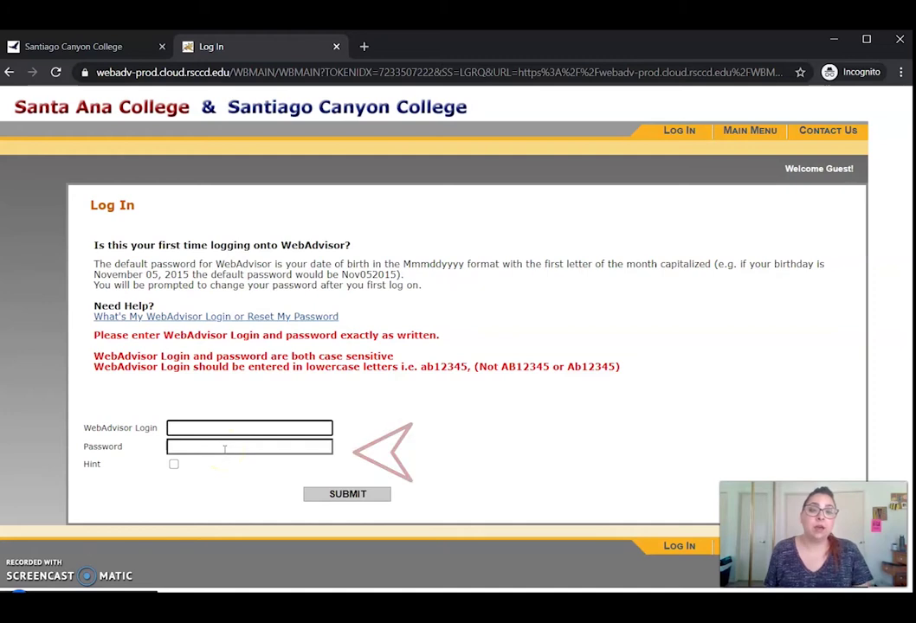
pyautogui.click(269, 317)
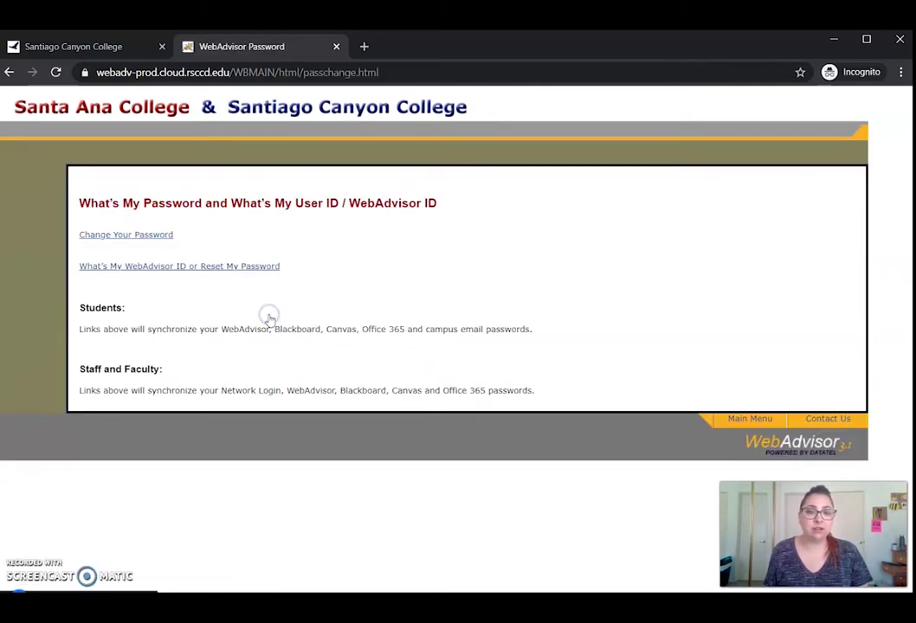
# - Submit the student's last name and Student ID on the WebAdvisor ID and password reset page
pyautogui.click(225, 267)
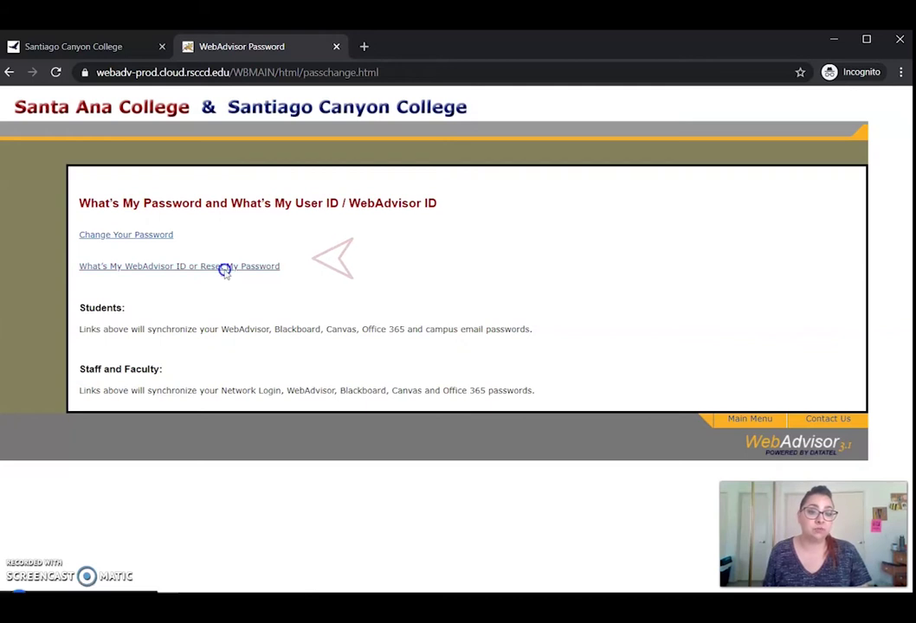
pyautogui.click(133, 479)
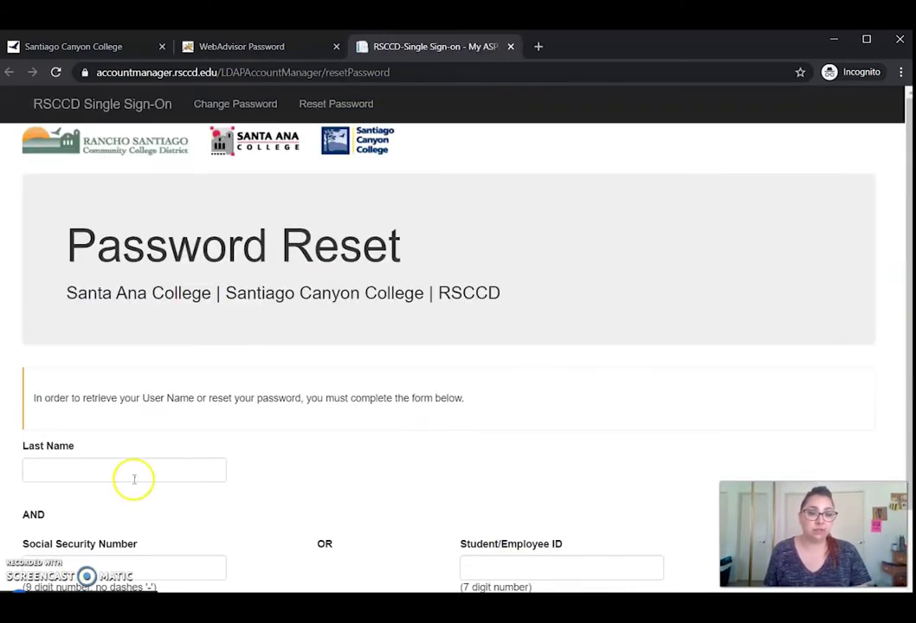
pyautogui.write('P')
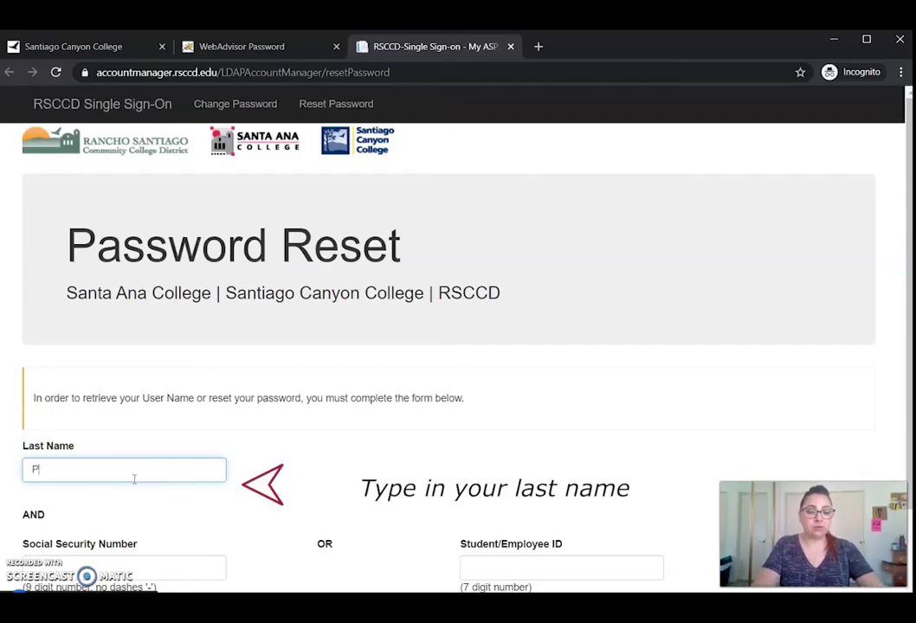
pyautogui.write('as')
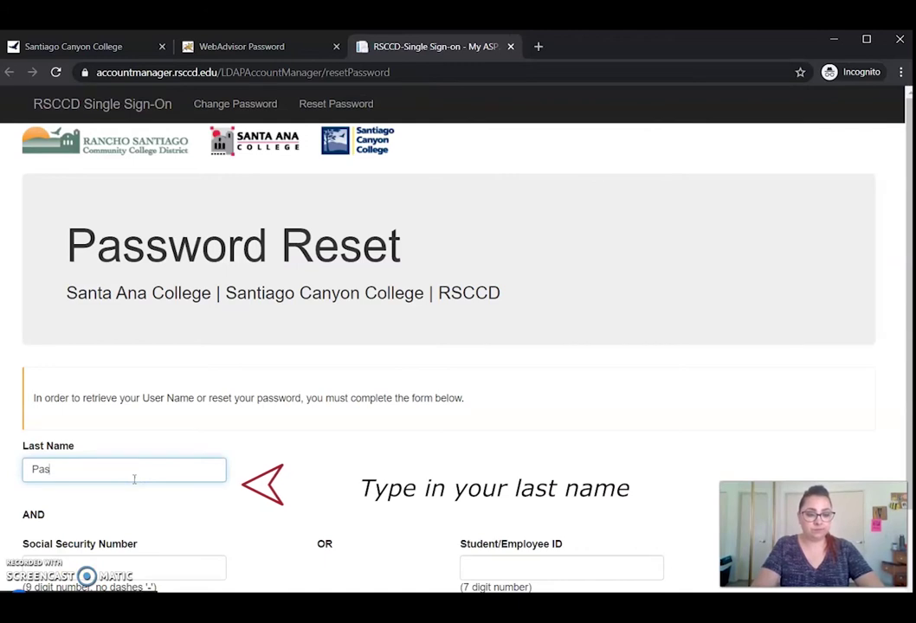
pyautogui.write('cual')
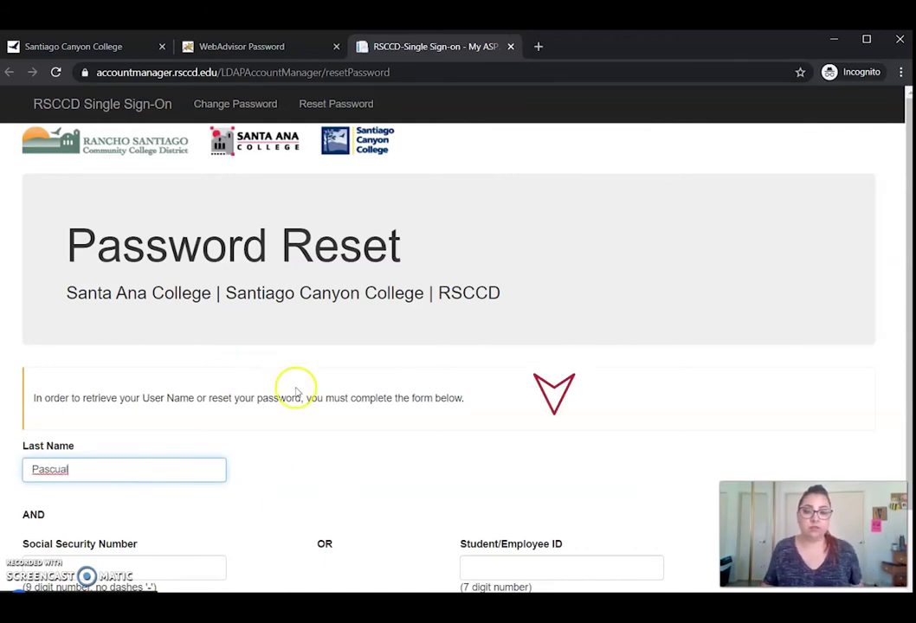
pyautogui.scroll(-1, 428, 405)
pyautogui.click(486, 467)
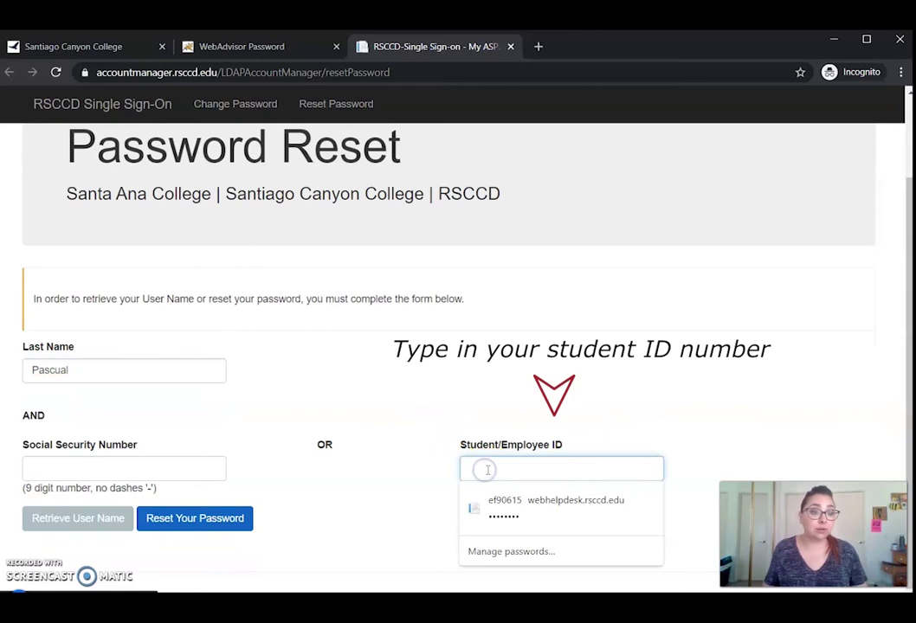
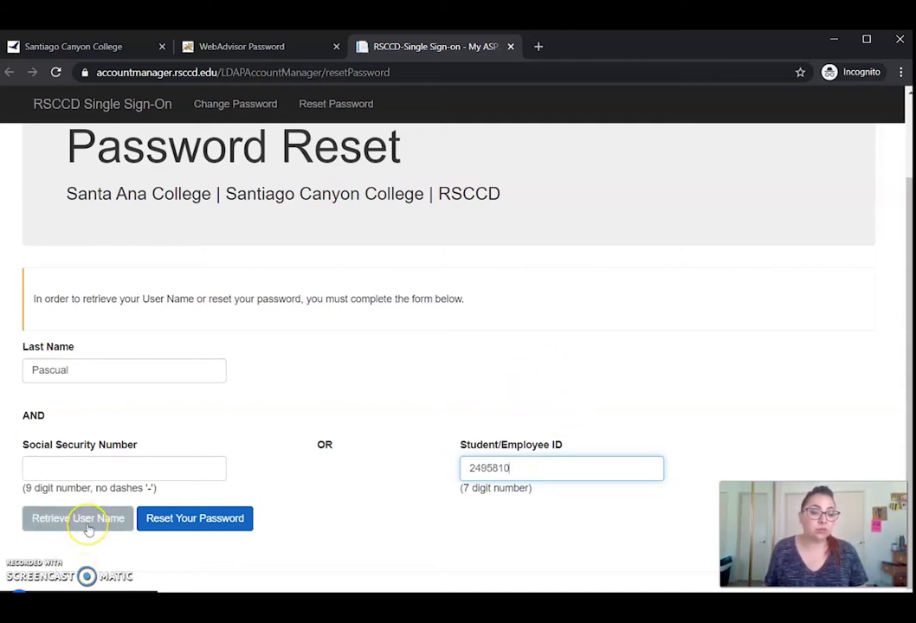
pyautogui.click(198, 523)
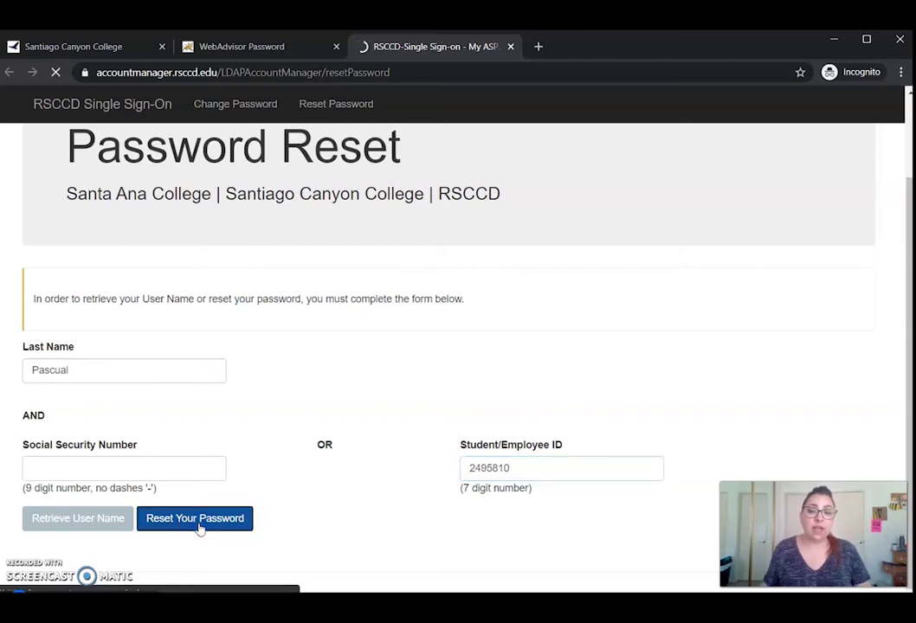
pyautogui.scroll(-2, 327, 442)
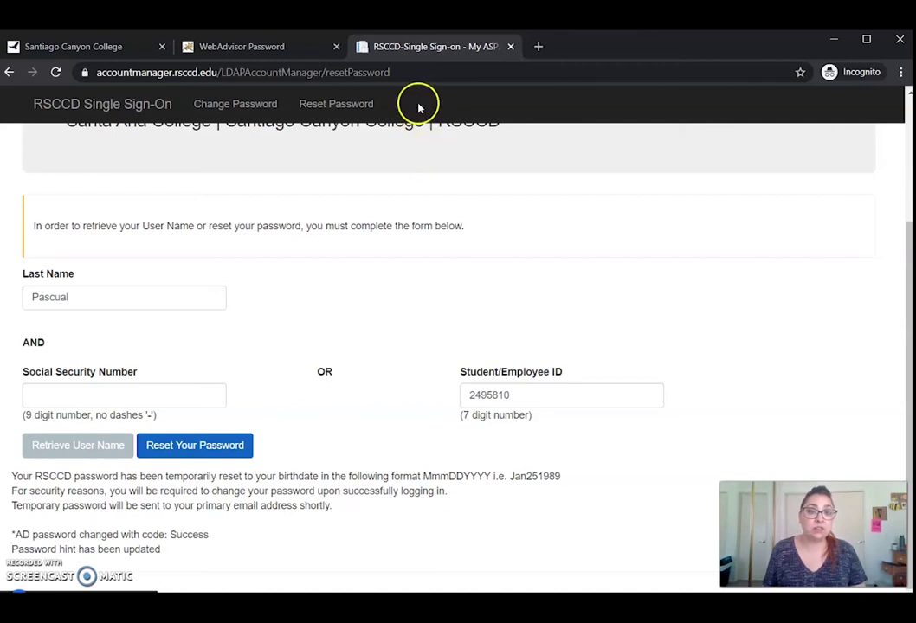
# - Return to the Log In page and sign in with the student's login ID and birthdate-format password
pyautogui.click(274, 49)
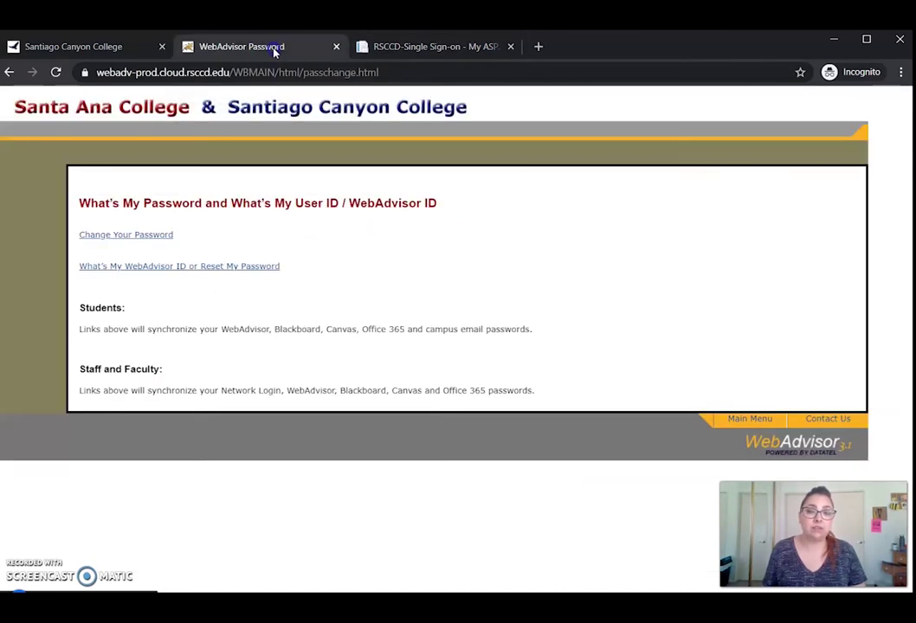
pyautogui.click(10, 73)
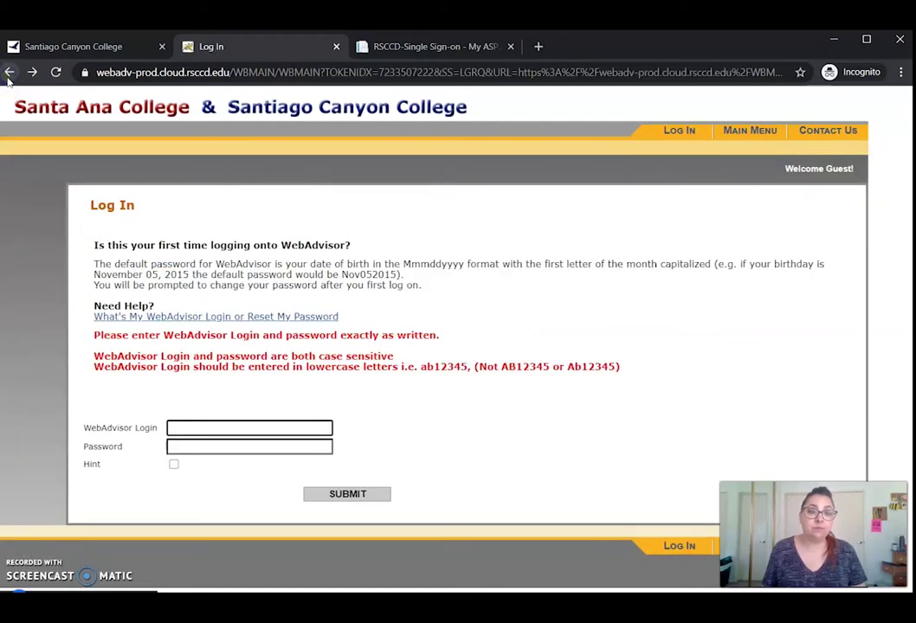
pyautogui.click(184, 431)
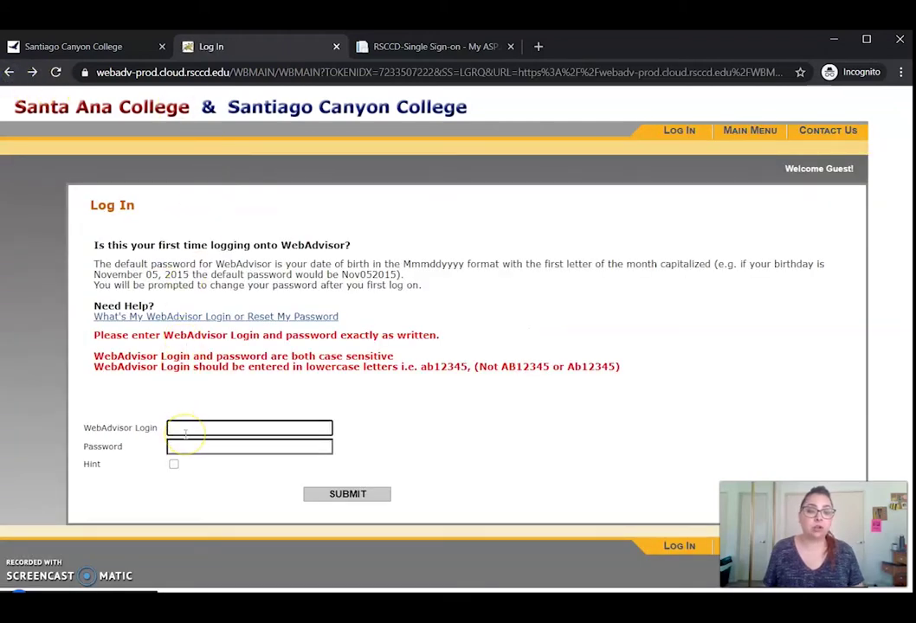
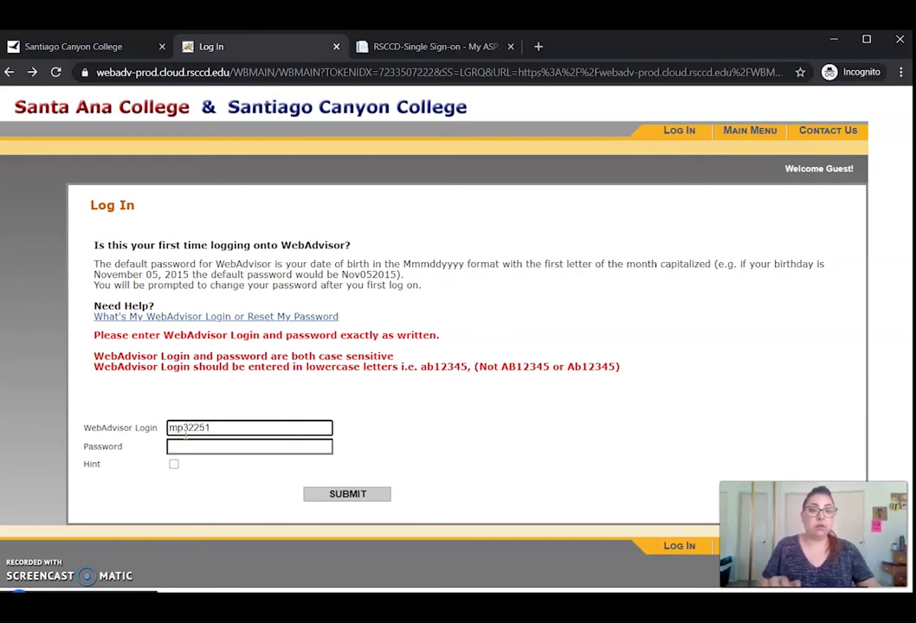
pyautogui.press('Tab')
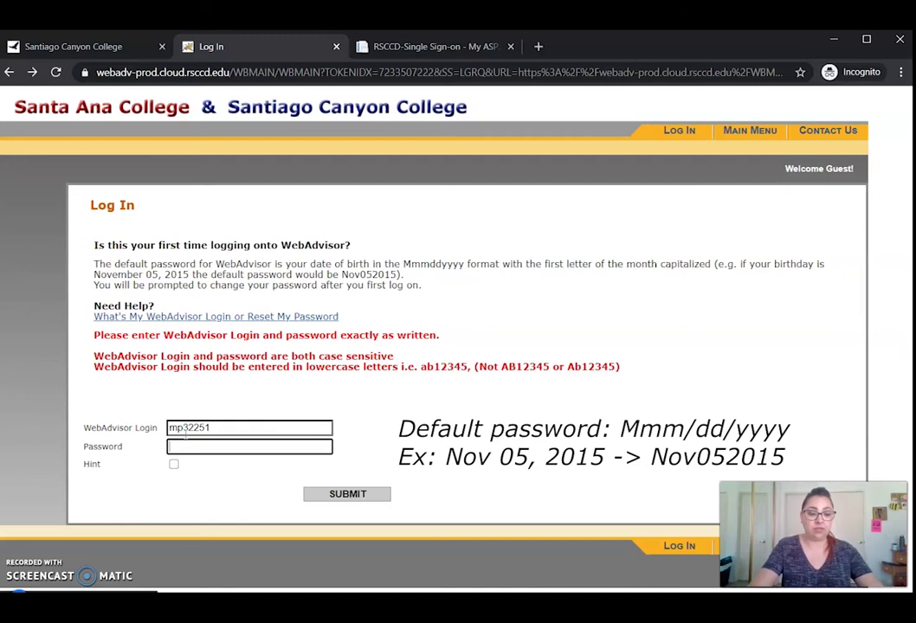
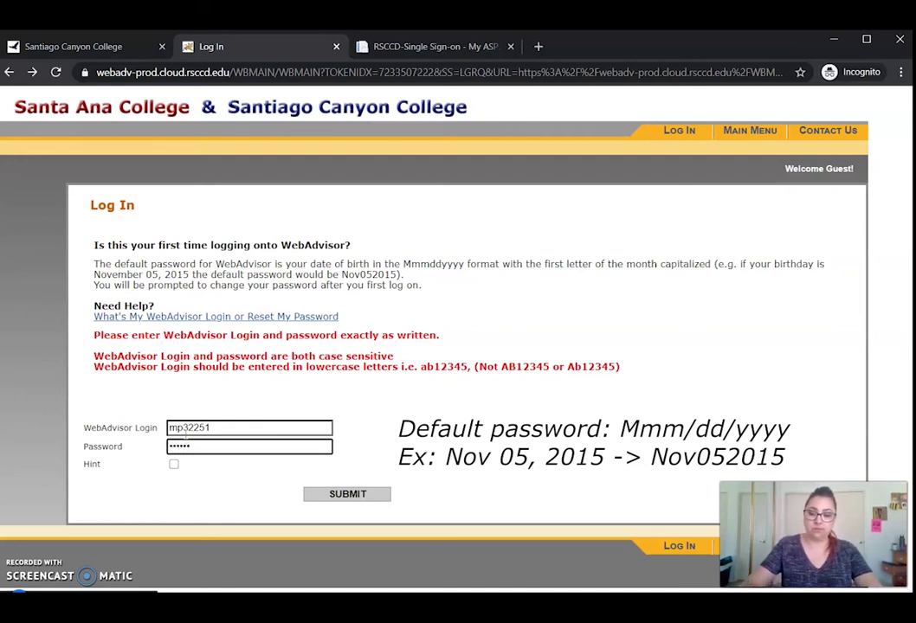
pyautogui.press('Return')
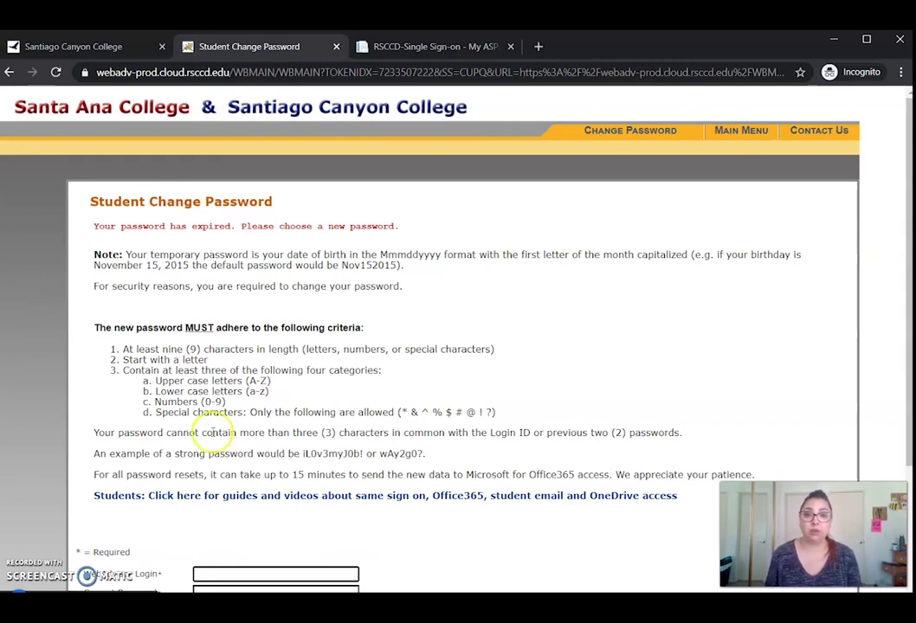
# - Enter the login, current password, new password twice and hint 'mascot', then submit the form
pyautogui.scroll(-2, 572, 261)
pyautogui.click(285, 429)
pyautogui.write('mp32251')
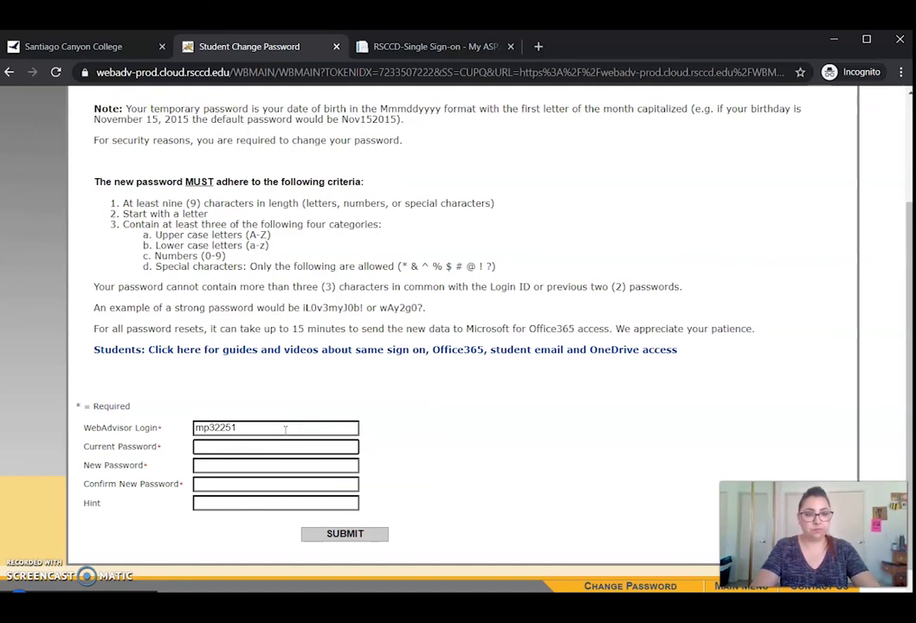
pyautogui.write('•••')
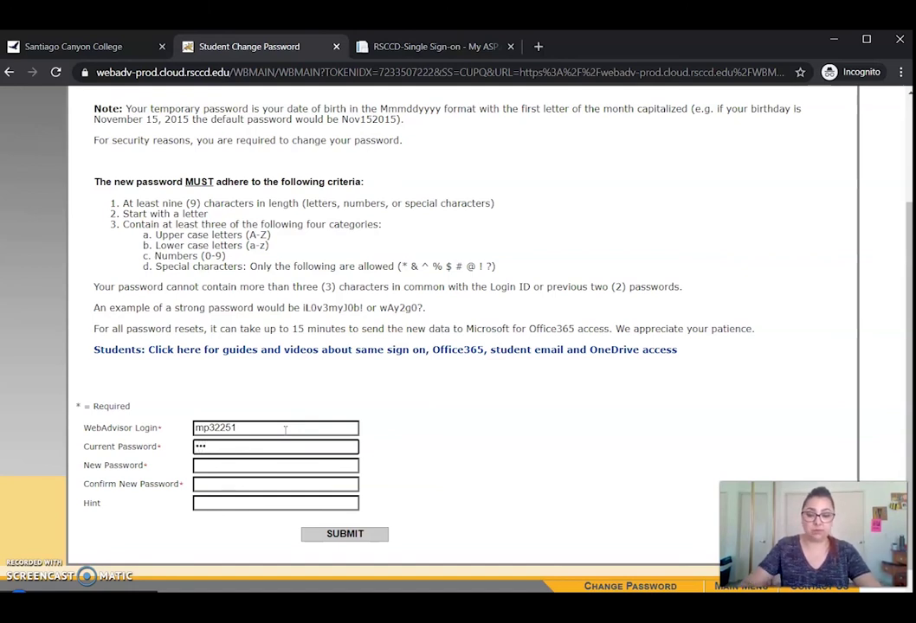
pyautogui.write('••••••')
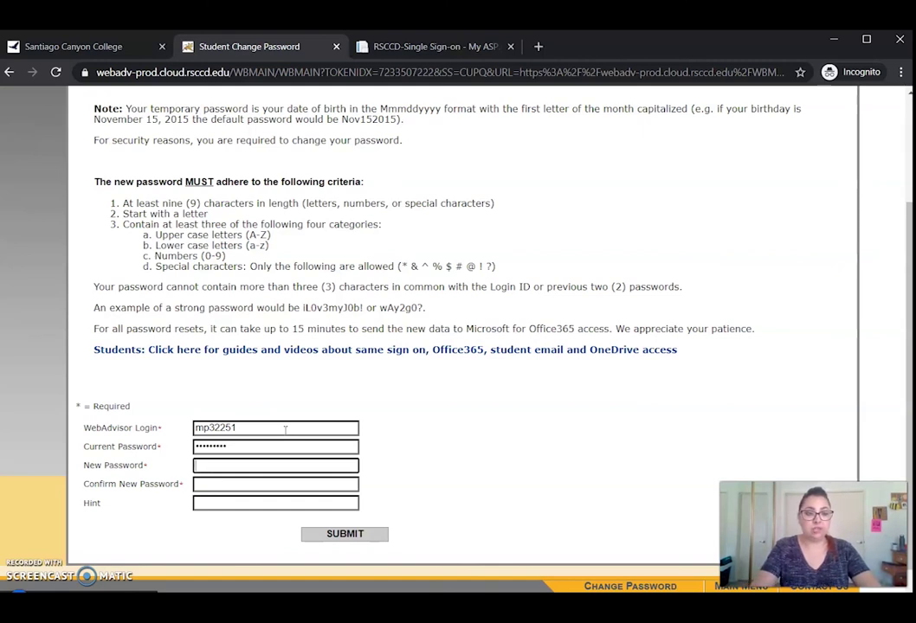
pyautogui.press('Tab')
pyautogui.write('••')
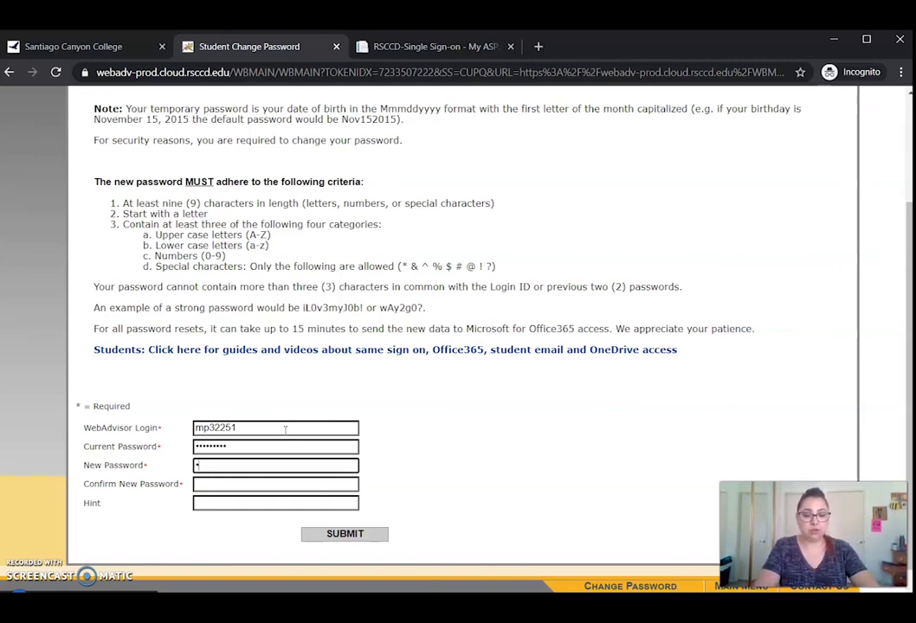
pyautogui.write('•••••••')
pyautogui.press('Tab')
pyautogui.write('•••')
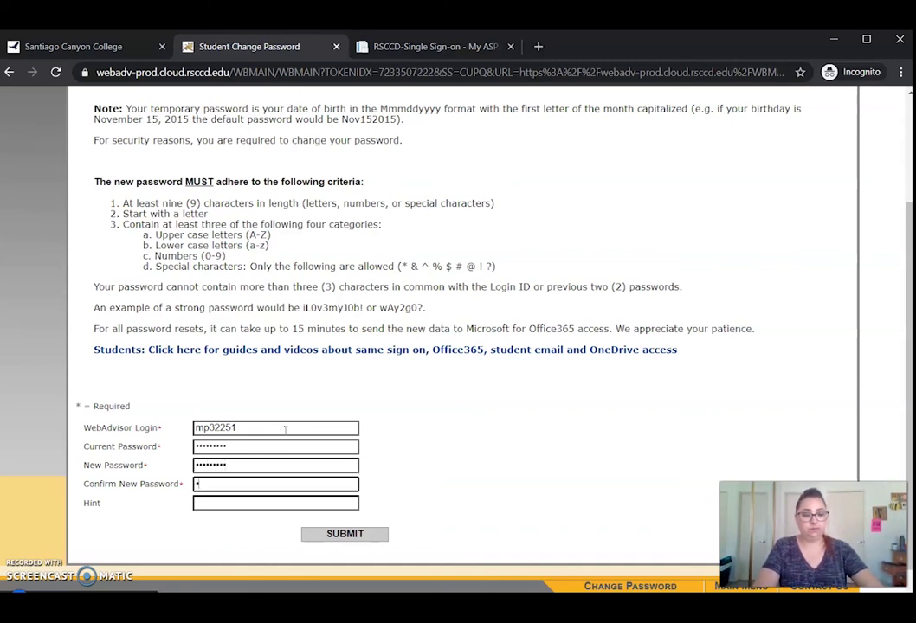
pyautogui.write('••••••')
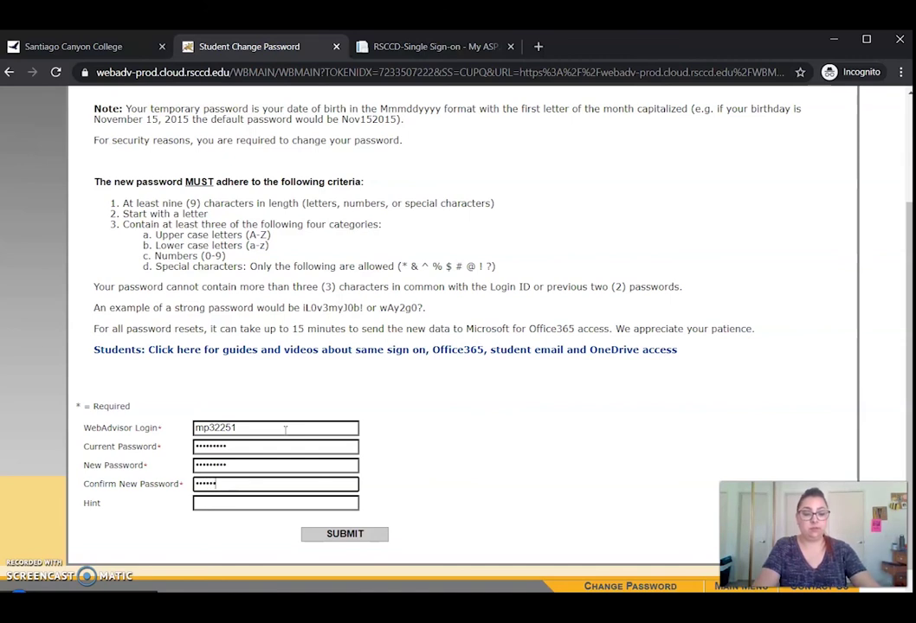
pyautogui.press('Tab')
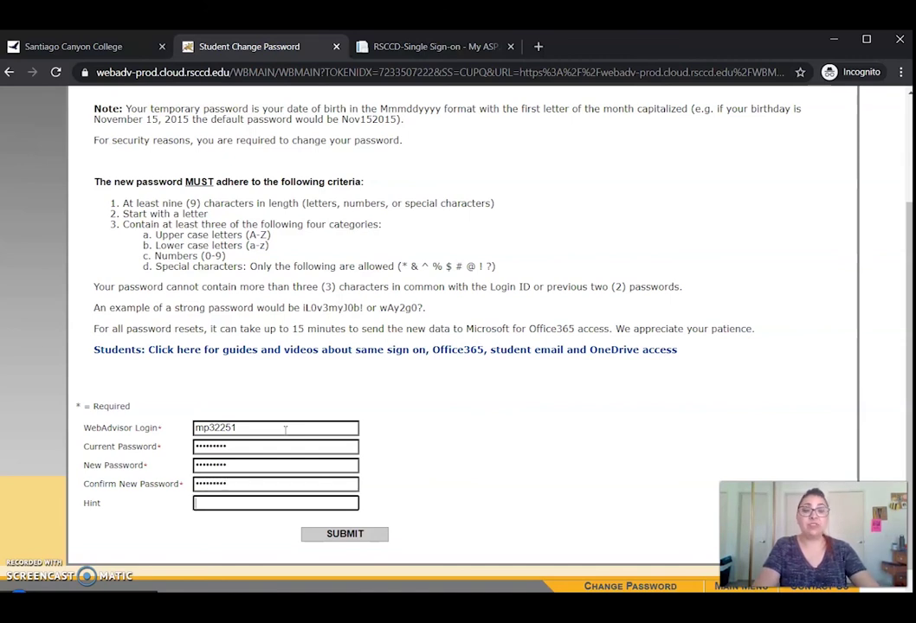
pyautogui.write('mascot')
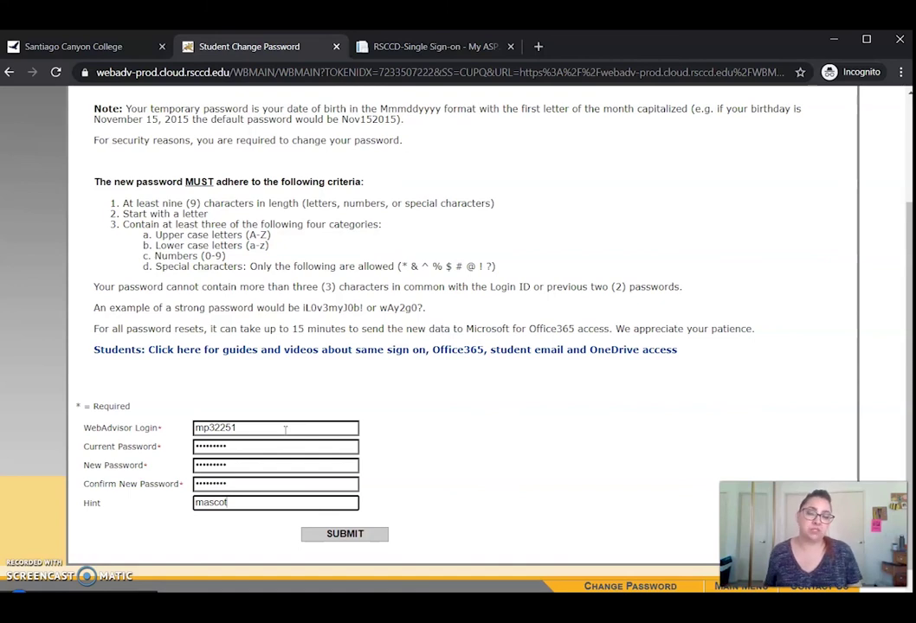
pyautogui.click(343, 534)
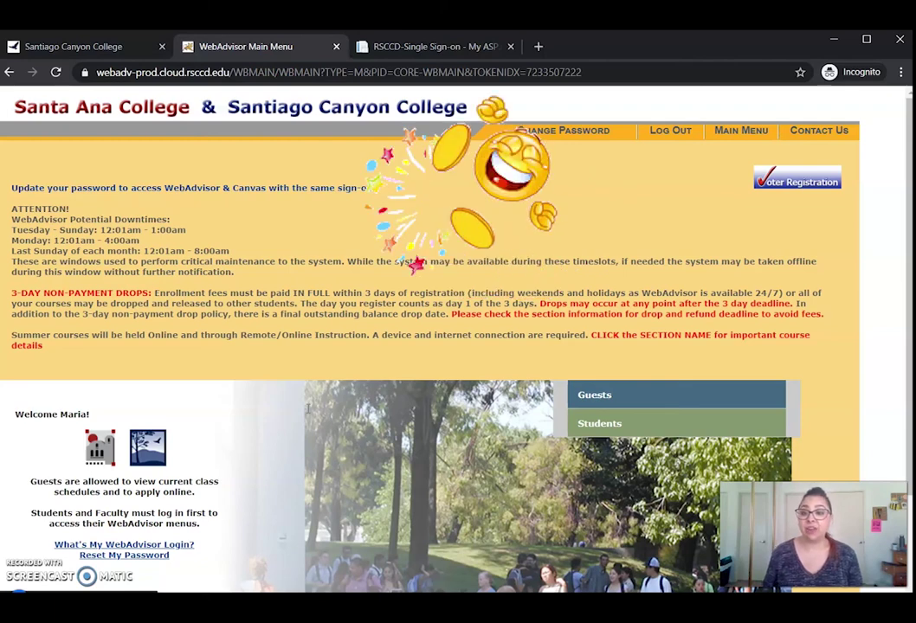
# - Open the Students menu and browse its User Account, Registration, Financial and Academic Profile links
pyautogui.click(623, 423)
pyautogui.scroll(-4, 626, 352)
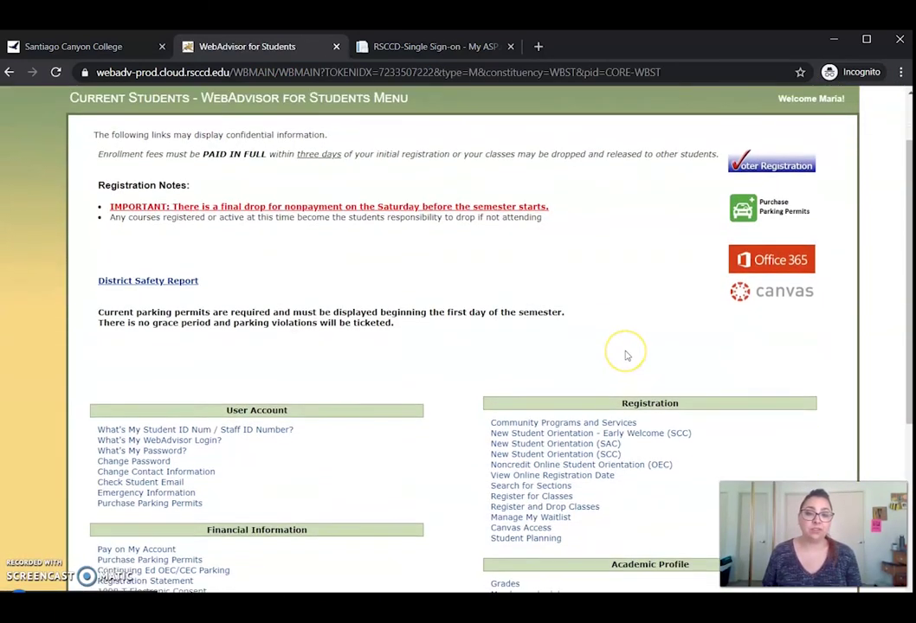
pyautogui.scroll(3, 628, 353)
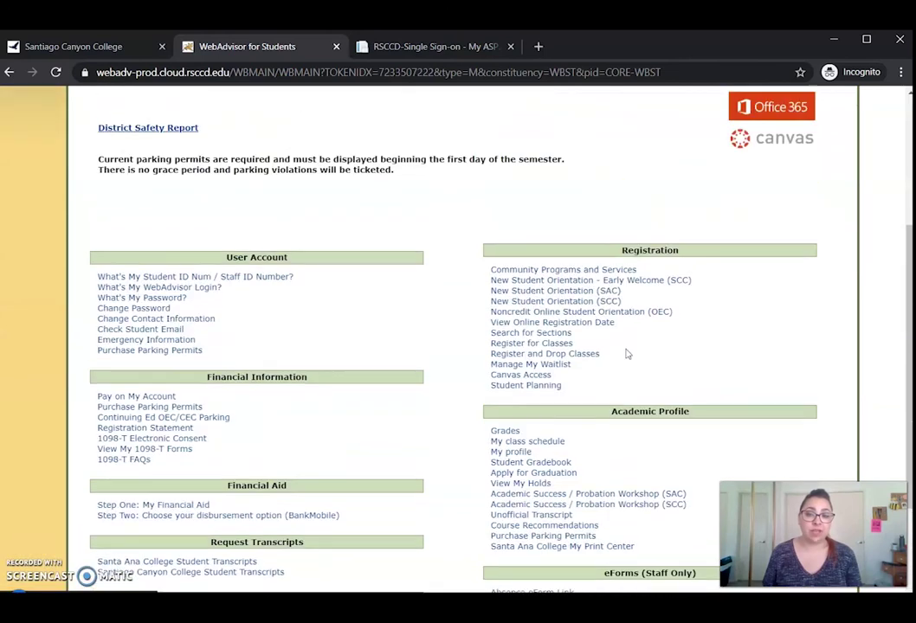